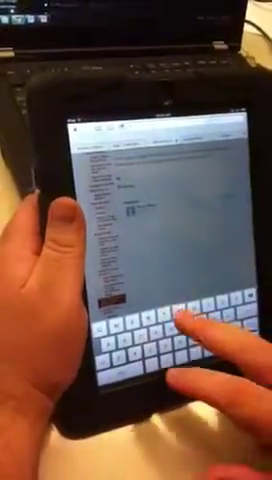
{"action": "type", "text": "y"}
Load the suggested YouTube address and dismiss the keyboard to view the page.
{"action": "key", "text": "Return"}
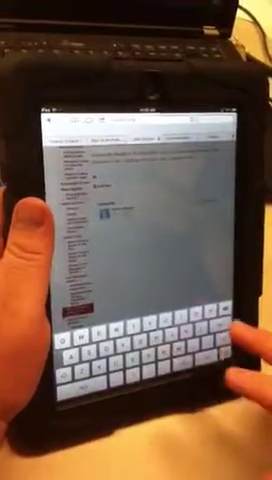
{"action": "left_click", "coordinate": [226, 356]}
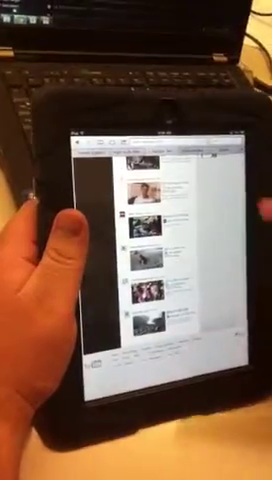
{"action": "scroll", "coordinate": [250, 300], "scroll_direction": "up", "scroll_amount": 5}
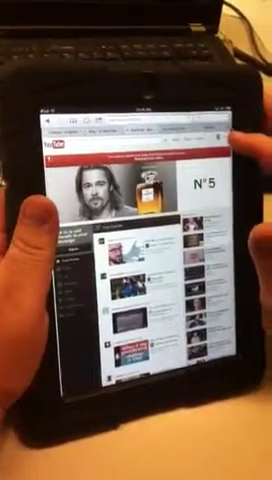
Start signing in to the YouTube account from the Sign In button.
{"action": "left_click", "coordinate": [240, 137]}
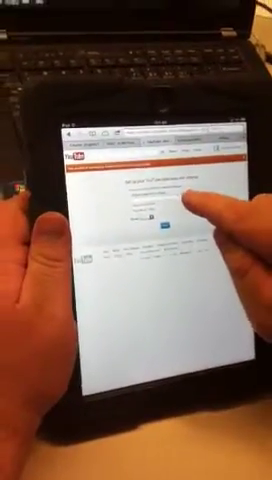
Fill in the channel name fields, choose a gender, and submit the form.
{"action": "left_click", "coordinate": [142, 185]}
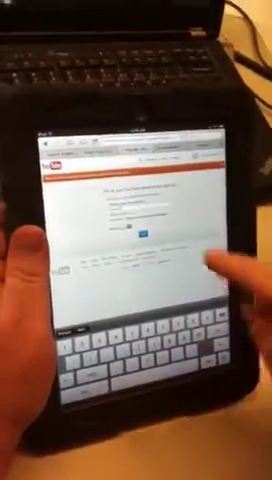
{"action": "left_click", "coordinate": [120, 212]}
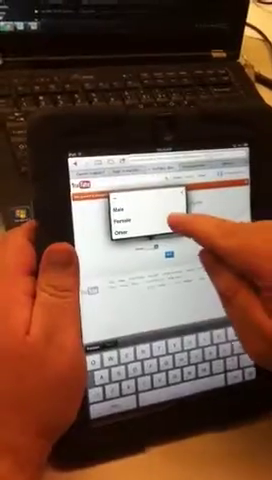
{"action": "left_click", "coordinate": [150, 216]}
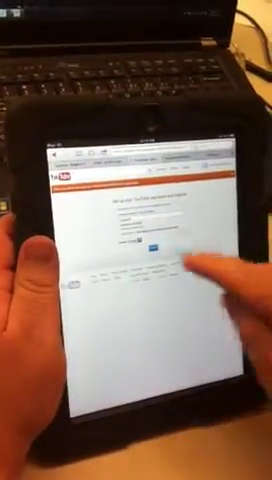
{"action": "left_click", "coordinate": [158, 244]}
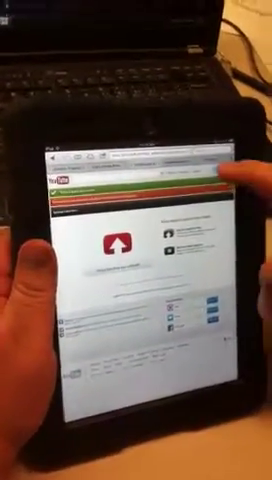
Go to the Upload page and choose to add a video from the iPad.
{"action": "left_click", "coordinate": [205, 168]}
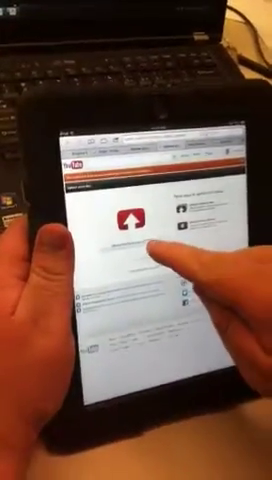
{"action": "left_click", "coordinate": [148, 248]}
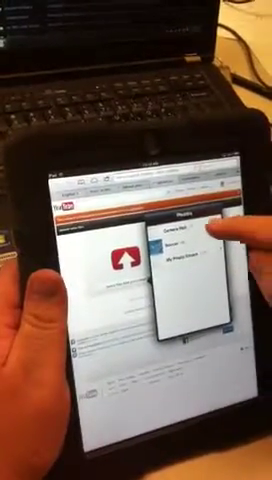
Open the Camera Roll album in the Photos picker.
{"action": "left_click", "coordinate": [200, 228]}
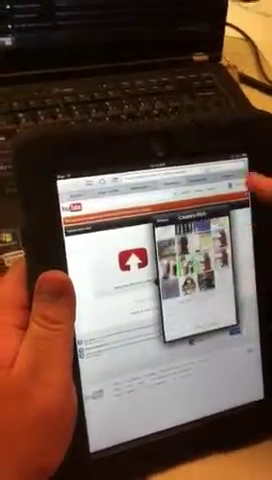